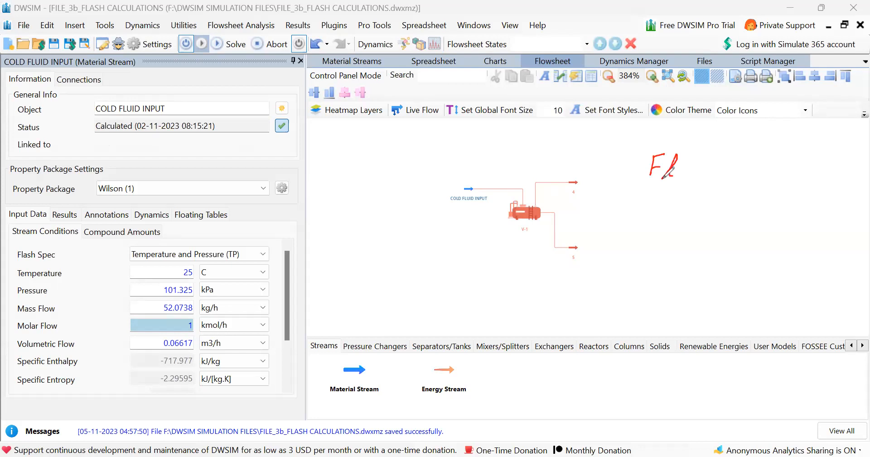
left_click_drag(712, 155, 727, 180)
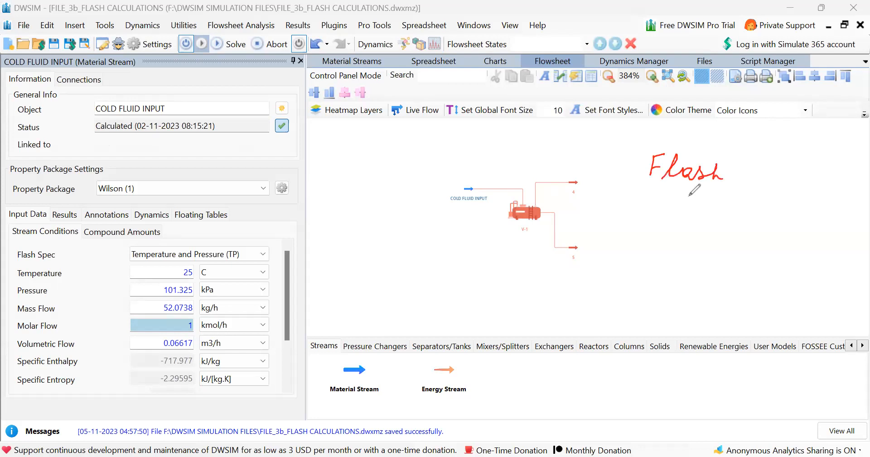
left_click_drag(658, 194, 723, 191)
mouse_move(639, 211)
left_mouse_down()
mouse_move(639, 229)
mouse_move(646, 210)
left_mouse_up()
mouse_move(648, 224)
left_mouse_down()
mouse_move(649, 238)
mouse_move(685, 227)
mouse_move(695, 236)
mouse_move(717, 232)
left_mouse_up()
left_click_drag(776, 208, 789, 207)
mouse_move(782, 209)
left_mouse_down()
mouse_move(782, 223)
mouse_move(802, 233)
left_mouse_up()
mouse_move(813, 230)
left_mouse_down()
mouse_move(823, 237)
mouse_move(830, 224)
left_mouse_up()
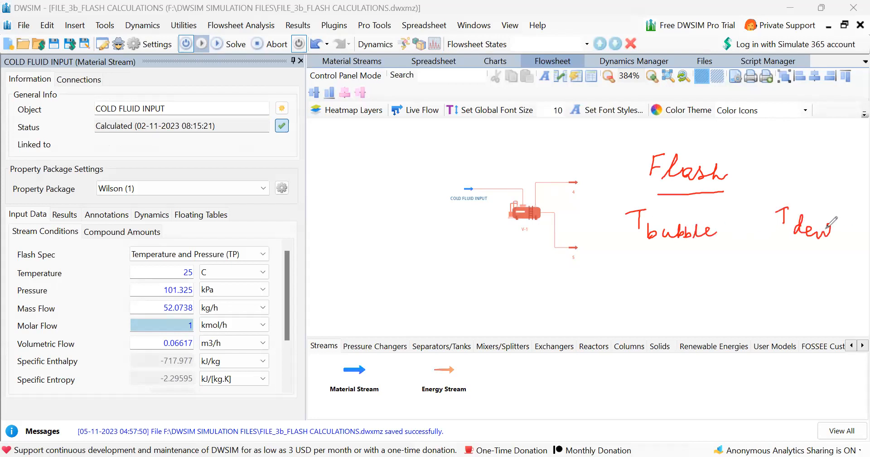
left_click_drag(769, 210, 769, 224)
mouse_move(675, 207)
left_mouse_down()
mouse_move(678, 222)
mouse_move(728, 207)
left_mouse_up()
left_click_drag(719, 208, 721, 222)
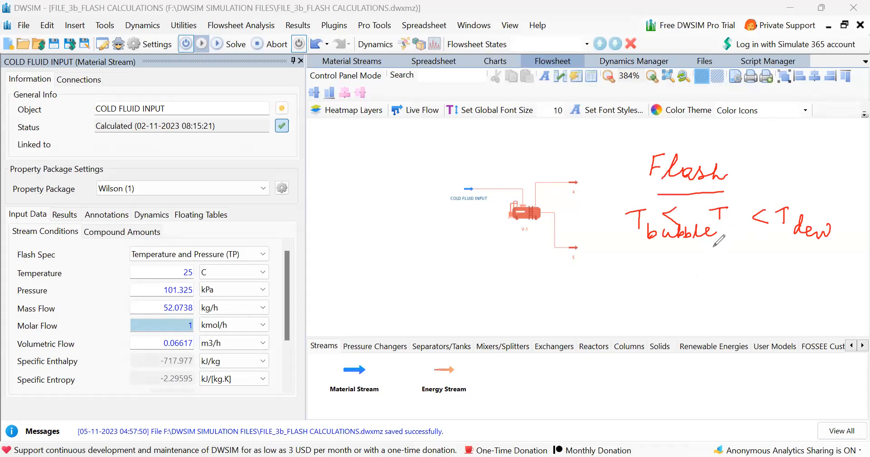
mouse_move(731, 199)
left_mouse_down()
mouse_move(718, 232)
mouse_move(728, 198)
left_mouse_up()
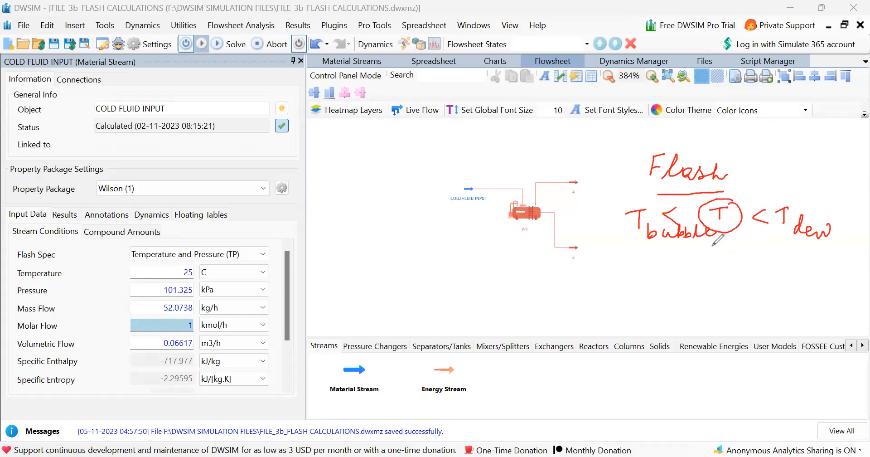
left_click_drag(649, 266, 651, 282)
left_click_drag(645, 266, 688, 282)
mouse_move(703, 267)
left_mouse_down()
mouse_move(704, 283)
mouse_move(714, 274)
left_mouse_up()
left_click(737, 283)
mouse_move(729, 272)
left_mouse_down()
mouse_move(729, 284)
mouse_move(778, 279)
mouse_move(777, 287)
left_mouse_up()
mouse_move(803, 271)
left_mouse_down()
mouse_move(804, 289)
mouse_move(819, 293)
left_mouse_up()
mouse_move(819, 272)
left_mouse_down()
mouse_move(821, 282)
mouse_move(840, 286)
left_mouse_up()
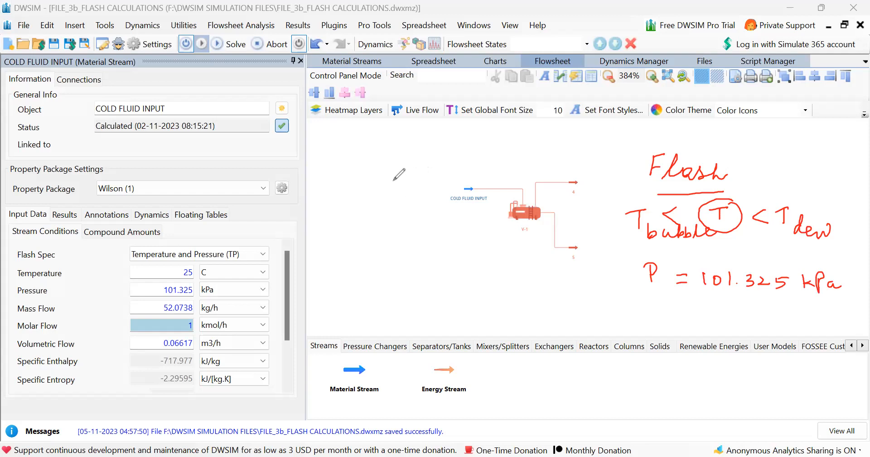
left_click_drag(392, 179, 474, 166)
mouse_move(407, 200)
left_mouse_down()
mouse_move(422, 195)
mouse_move(390, 241)
mouse_move(444, 233)
left_mouse_up()
left_click_drag(409, 257, 448, 248)
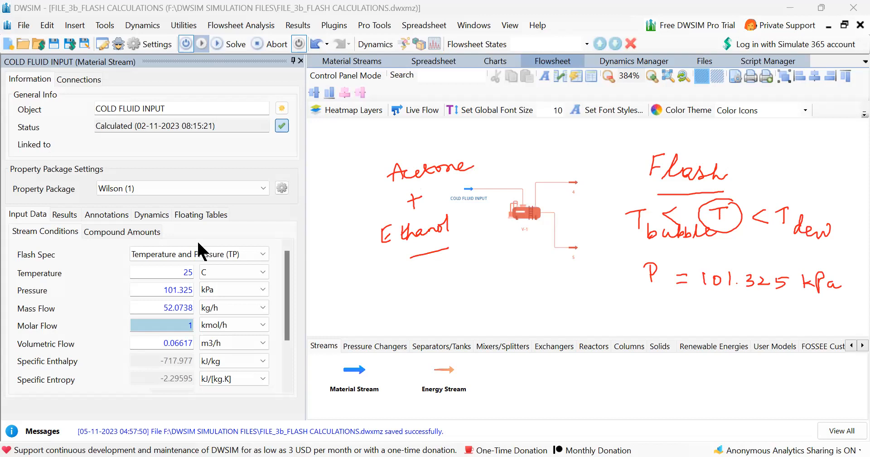
Display the compound amounts of the COLD FLUID INPUT stream
left_click(126, 231)
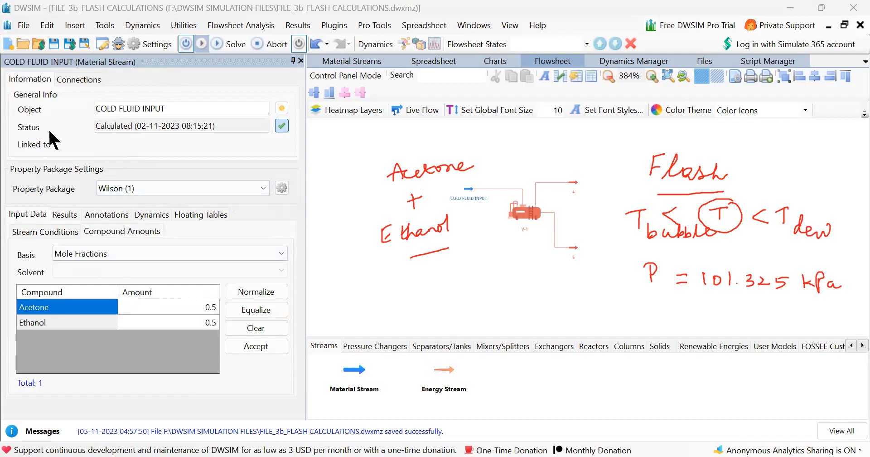
mouse_move(453, 167)
left_mouse_down()
mouse_move(424, 232)
mouse_move(429, 253)
mouse_move(397, 172)
left_mouse_up()
mouse_move(652, 171)
left_mouse_down()
mouse_move(722, 173)
mouse_move(670, 218)
mouse_move(700, 216)
mouse_move(684, 232)
mouse_move(718, 208)
mouse_move(822, 230)
mouse_move(835, 284)
mouse_move(651, 271)
left_mouse_up()
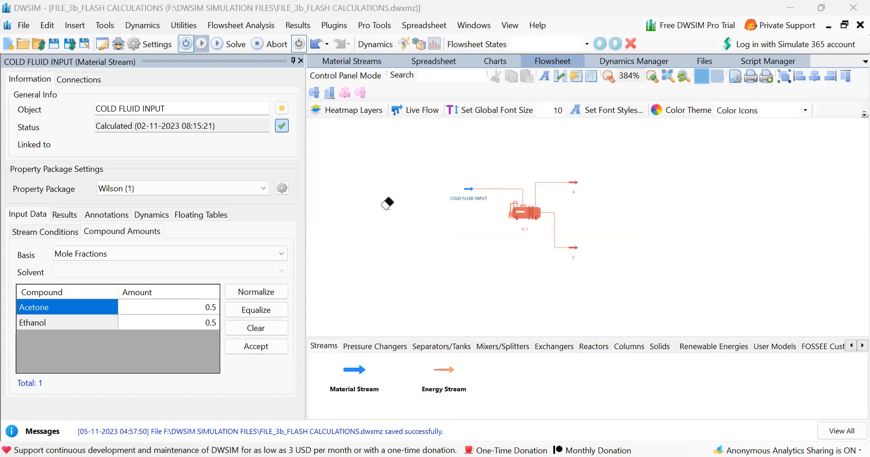
left_click(53, 61)
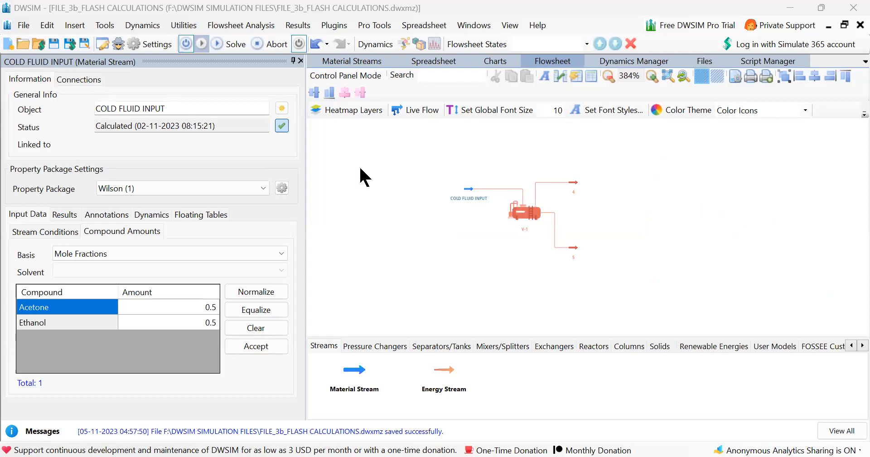
left_click(510, 25)
left_click(454, 113)
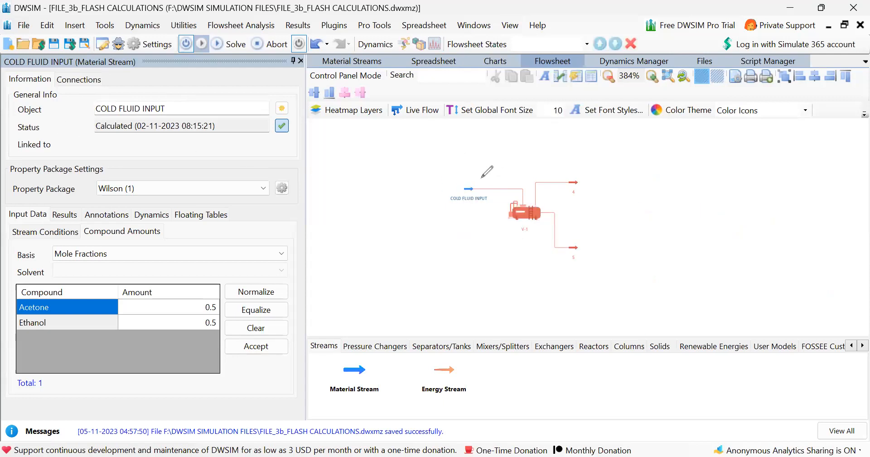
left_click_drag(481, 177, 446, 160)
mouse_move(372, 158)
left_mouse_down()
mouse_move(372, 168)
mouse_move(381, 154)
mouse_move(374, 216)
left_mouse_up()
left_click_drag(374, 202, 394, 222)
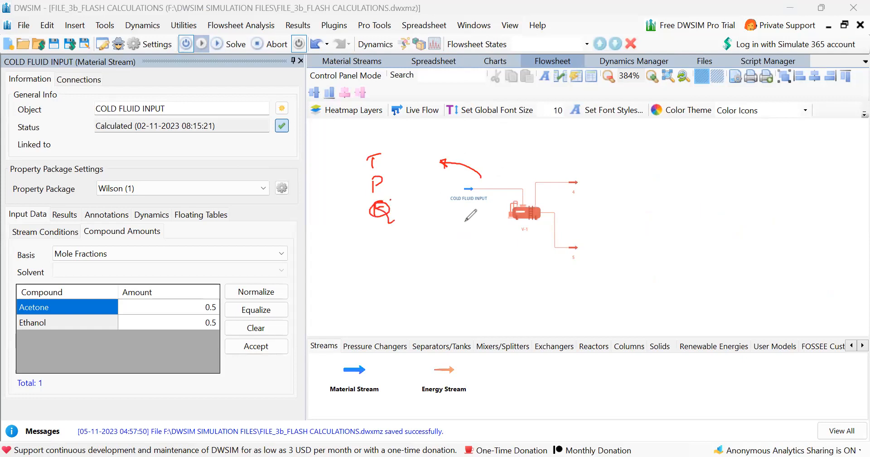
left_click_drag(598, 155, 610, 153)
mouse_move(605, 154)
left_mouse_down()
mouse_move(604, 163)
mouse_move(690, 168)
left_mouse_up()
left_click_drag(611, 244, 629, 240)
mouse_move(621, 242)
left_mouse_down()
mouse_move(618, 255)
mouse_move(693, 244)
left_mouse_up()
left_click_drag(697, 252, 706, 258)
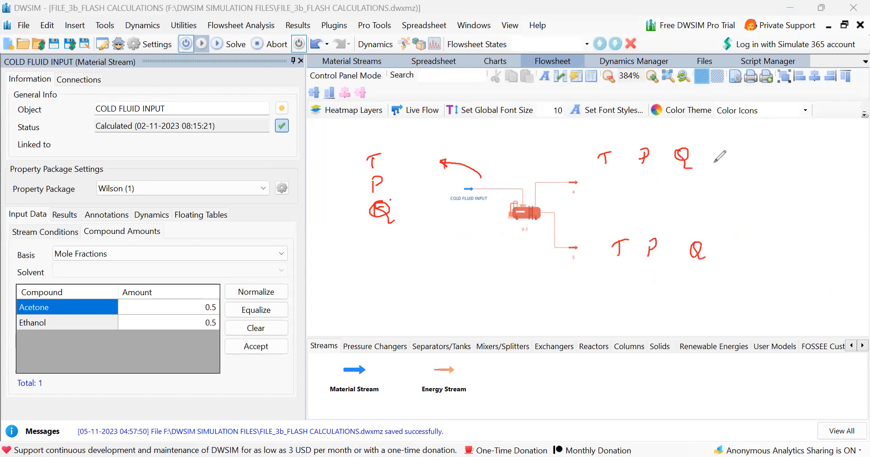
mouse_move(727, 154)
left_mouse_down()
mouse_move(727, 164)
mouse_move(739, 149)
mouse_move(783, 159)
left_mouse_up()
mouse_move(743, 239)
left_mouse_down()
mouse_move(739, 258)
mouse_move(793, 248)
left_mouse_up()
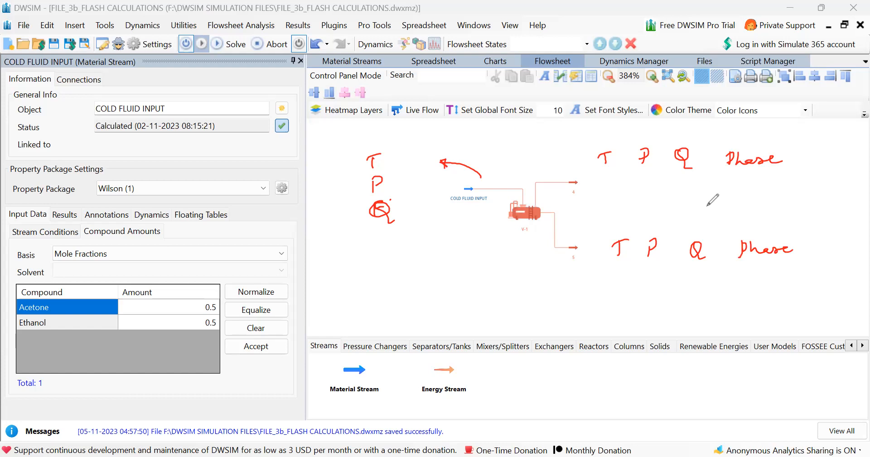
left_click_drag(674, 173, 698, 172)
left_click_drag(638, 179, 652, 176)
left_click_drag(684, 268, 714, 266)
mouse_move(659, 281)
left_mouse_down()
mouse_move(656, 296)
mouse_move(674, 296)
left_mouse_up()
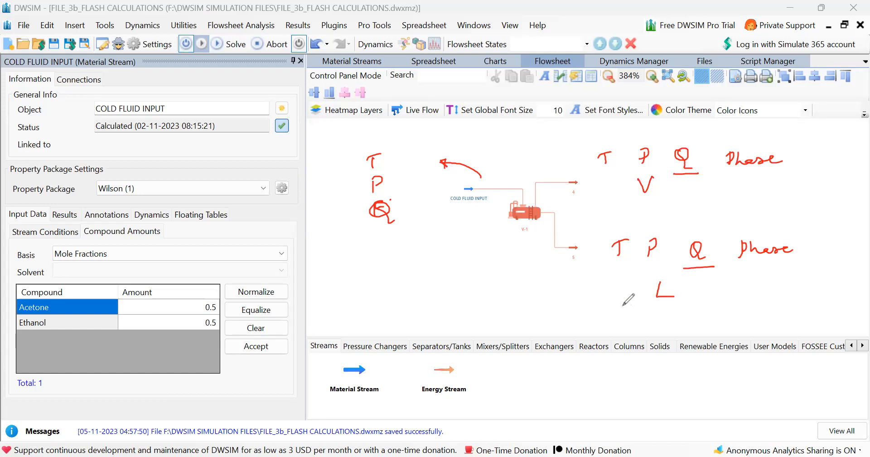
mouse_move(743, 177)
left_mouse_down()
mouse_move(779, 177)
mouse_move(799, 157)
mouse_move(805, 177)
left_mouse_up()
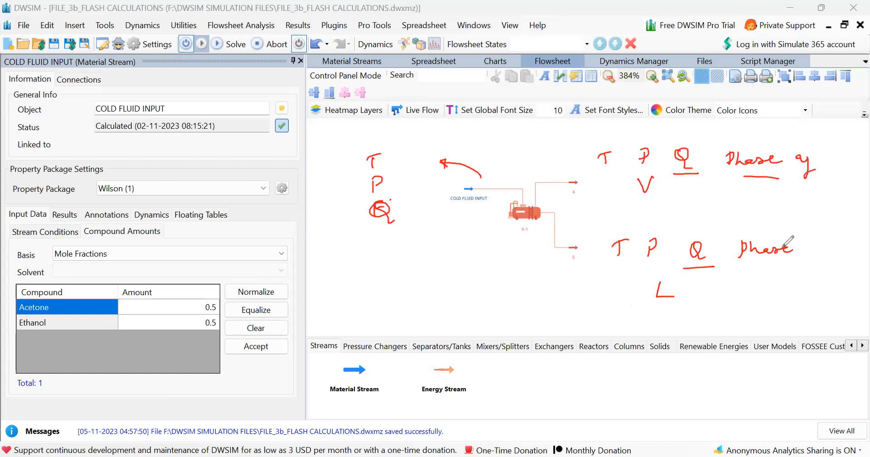
left_click_drag(752, 262, 830, 259)
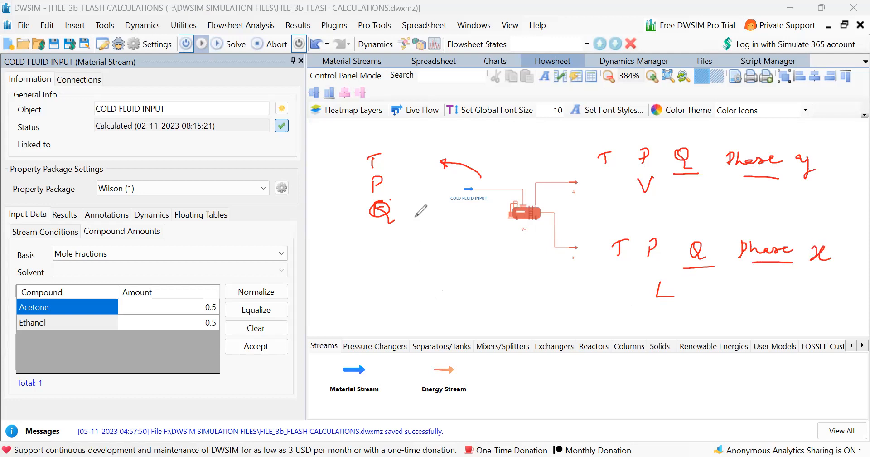
mouse_move(430, 185)
left_mouse_down()
mouse_move(421, 206)
mouse_move(431, 195)
left_mouse_up()
left_click_drag(427, 236, 437, 232)
mouse_move(430, 236)
left_mouse_down()
mouse_move(429, 248)
mouse_move(436, 241)
left_mouse_up()
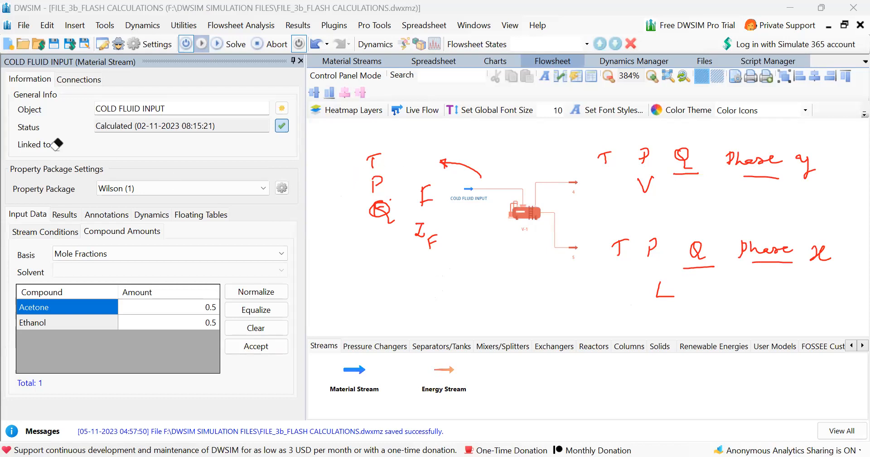
Enable the real-time molar flow display for material streams in the simulation's object property settings
left_click(156, 44)
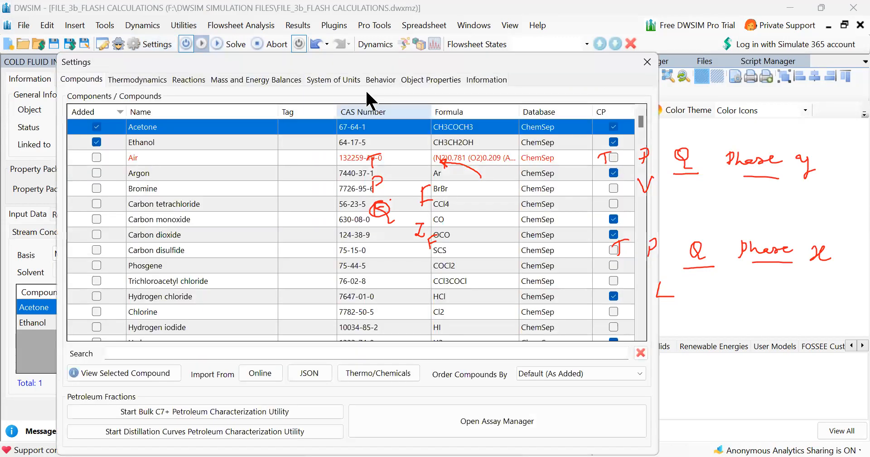
left_click(431, 79)
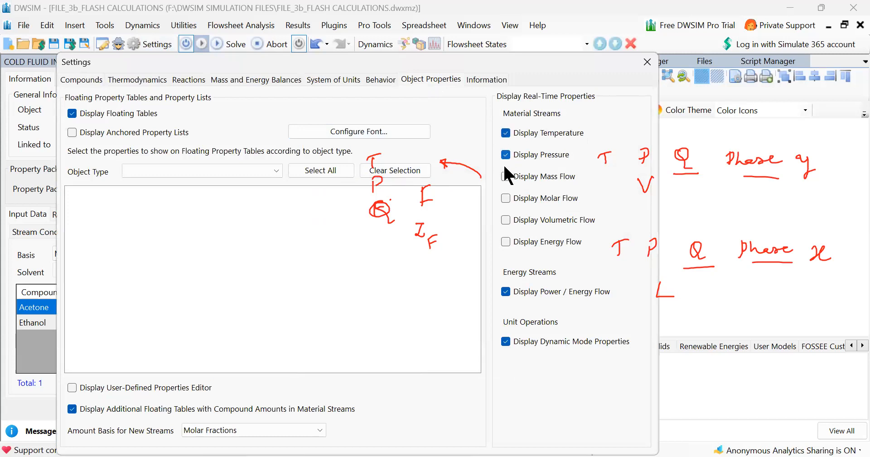
left_click(505, 198)
left_click(247, 170)
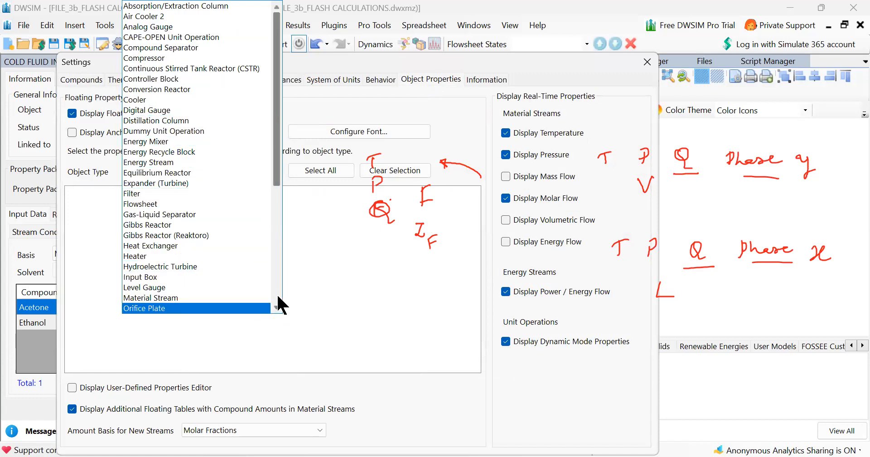
scroll(277, 297, "down", 7)
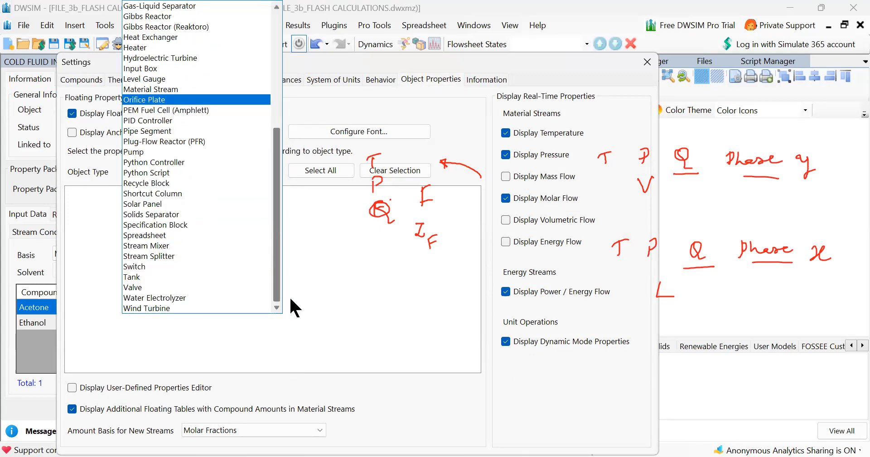
left_click(318, 297)
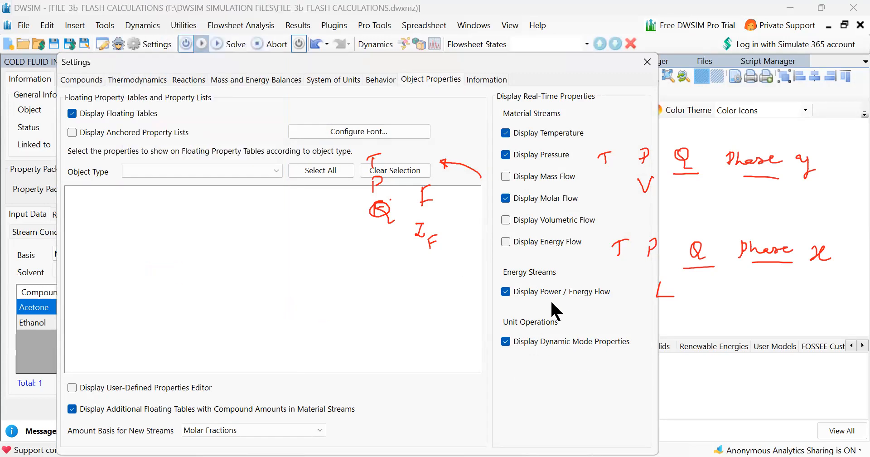
left_click(647, 62)
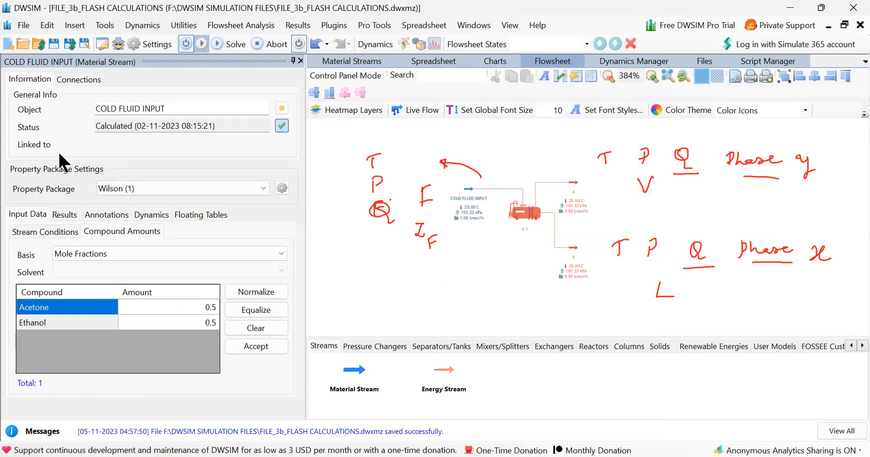
left_click_drag(377, 185, 375, 158)
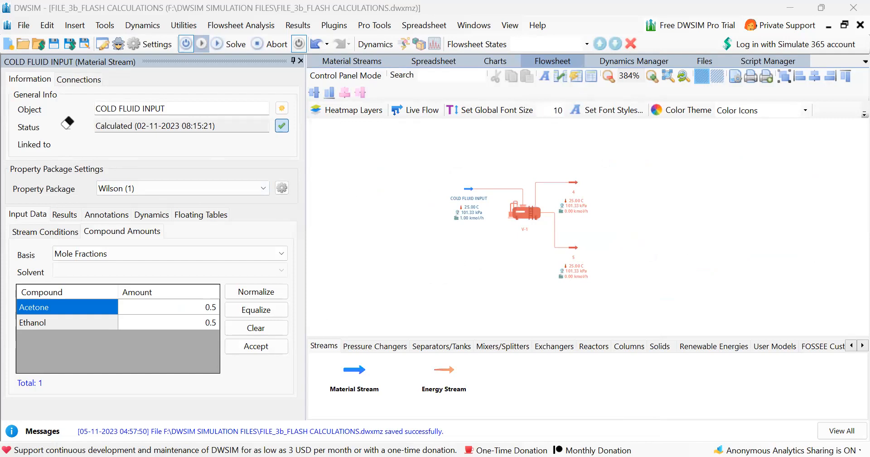
Rename the COLD FLUID INPUT material stream as FEED
left_click(470, 186)
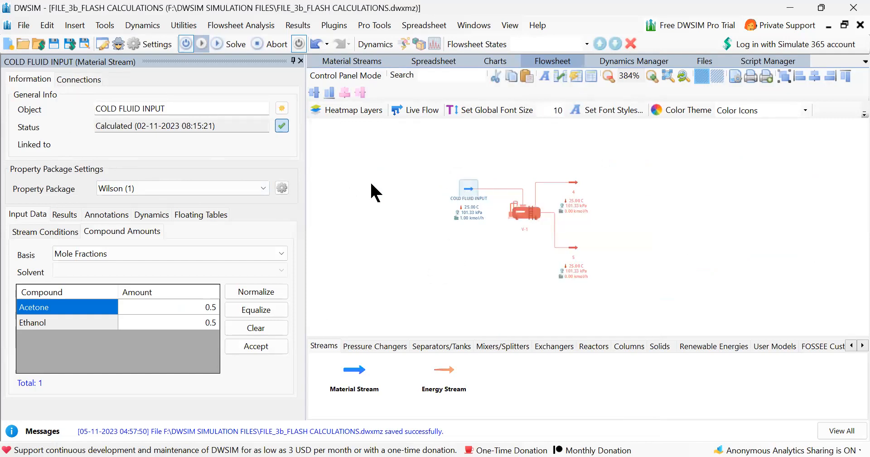
left_click(171, 110)
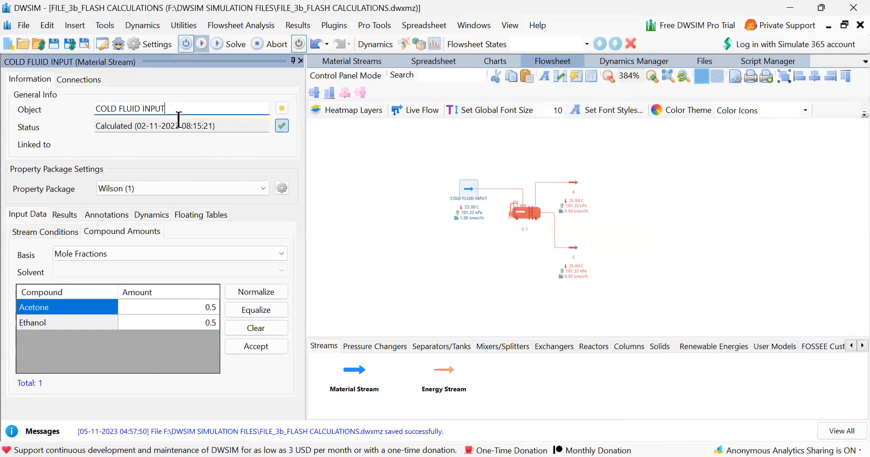
key("BackSpace")
key("BackSpace")
key("BackSpace")
key("BackSpace")
key("BackSpace")
key("BackSpace")
key("BackSpace")
key("BackSpace")
key("BackSpace")
key("BackSpace")
key("BackSpace")
key("BackSpace")
key("BackSpace")
key("BackSpace")
key("BackSpace")
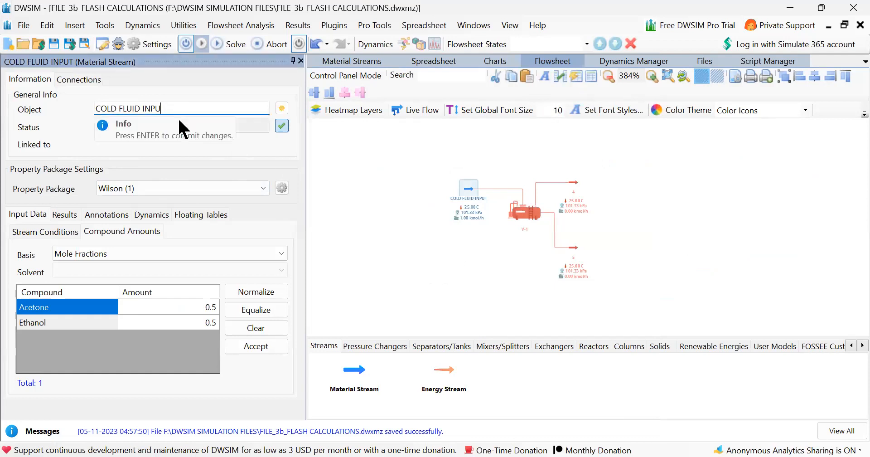
type("FEED")
key("Return")
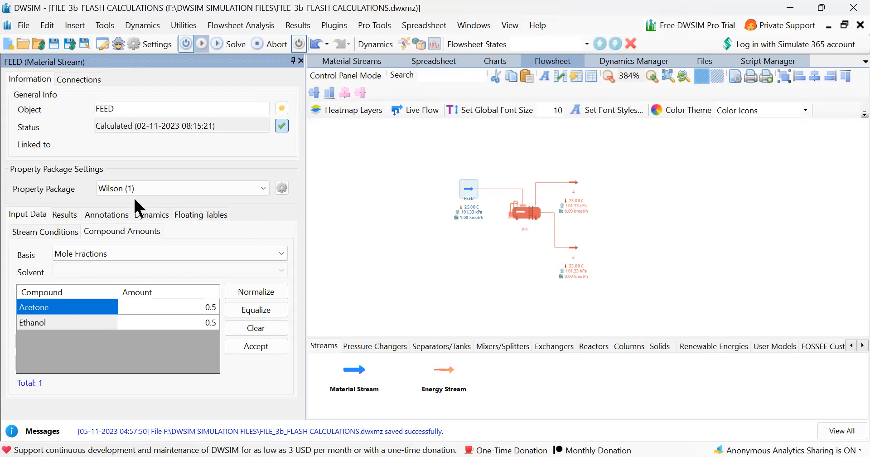
Review the FEED stream's property package selection and its full list of stream conditions
left_click(149, 185)
left_click(149, 185)
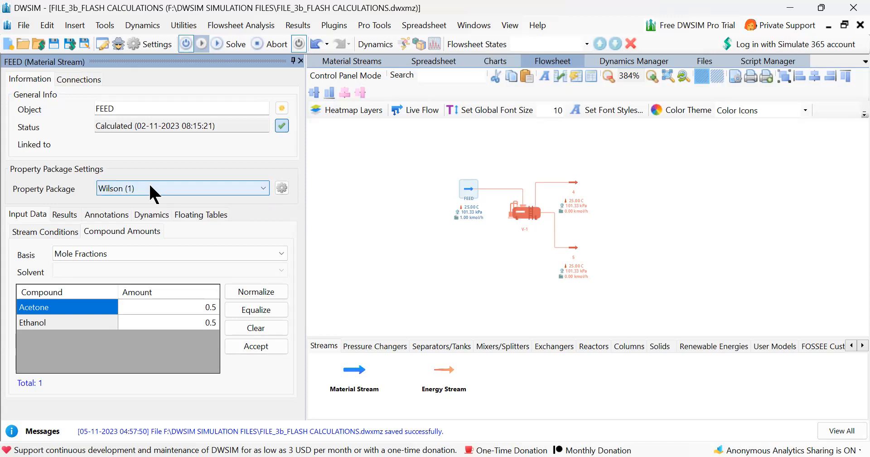
left_click(52, 231)
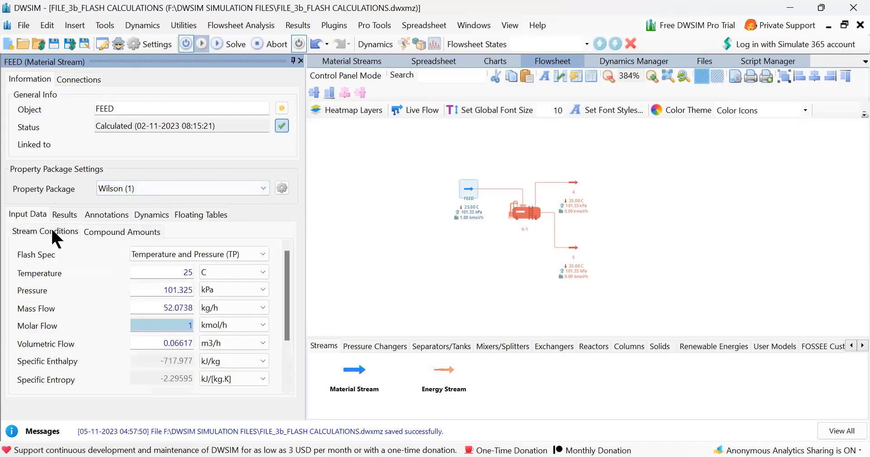
left_click(287, 382)
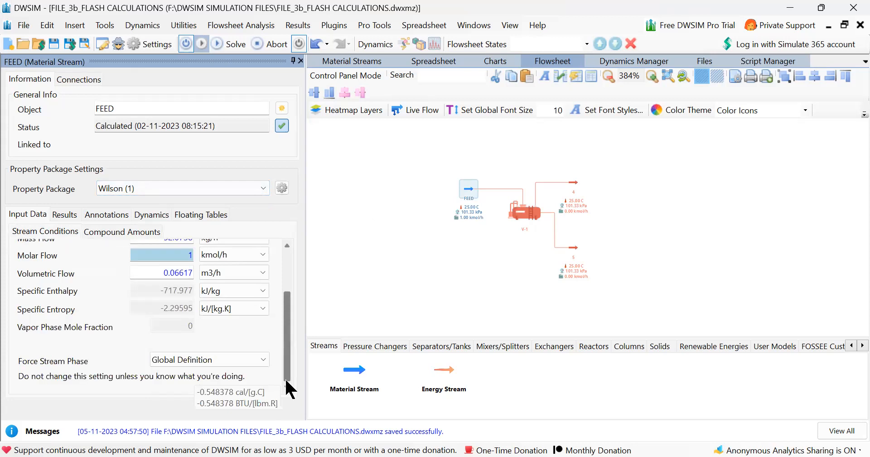
left_click(287, 272)
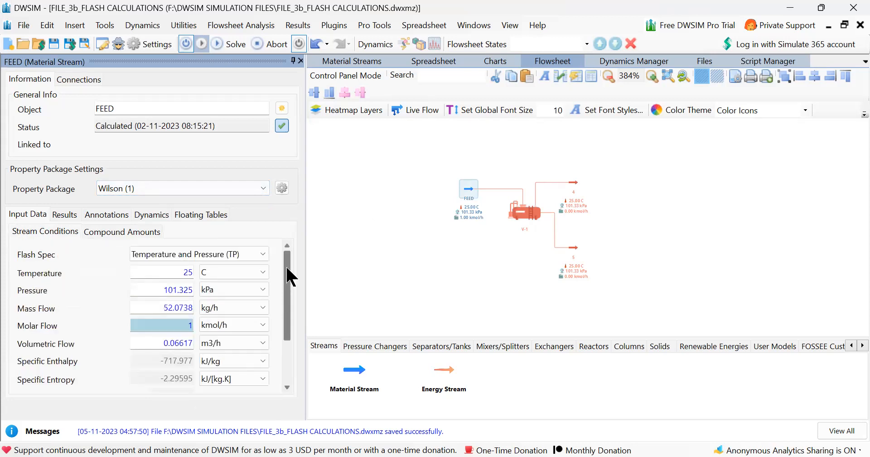
Clear the FEED stream's temperature value
left_click(151, 290)
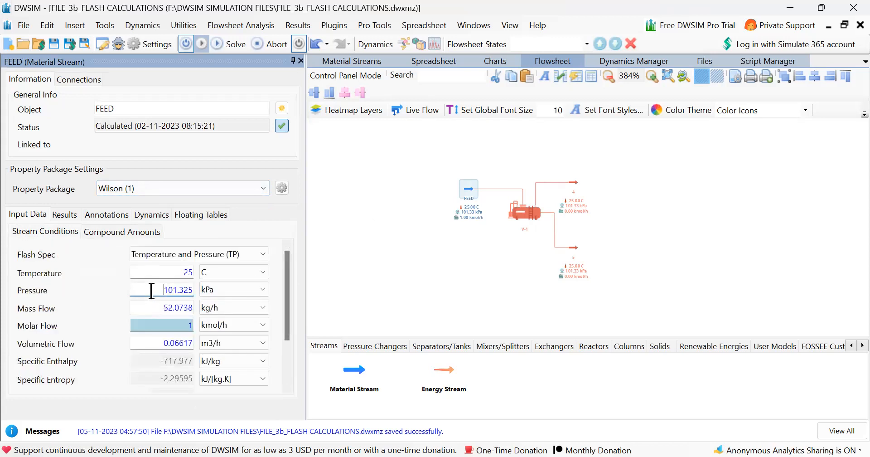
double_click(151, 290)
left_click(177, 273)
key("Delete")
key("Delete")
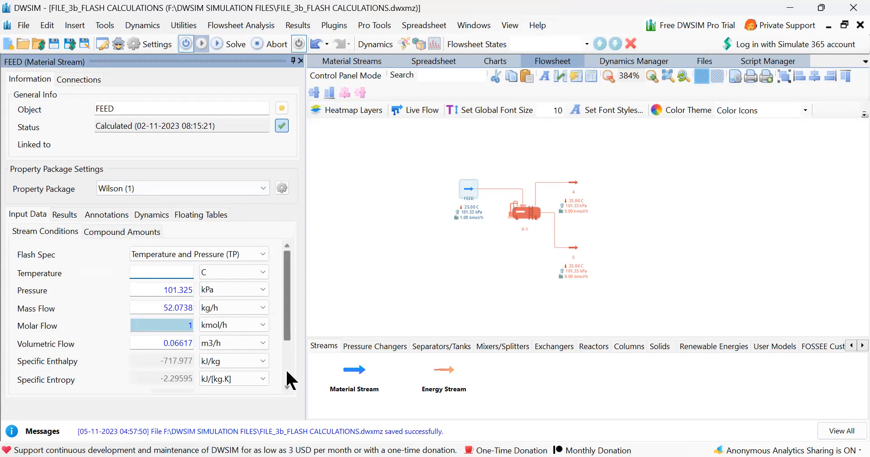
Set the FEED stream's flash specification to Pressure and Vapor Fraction (PVF) and check its vapor phase mole fraction and temperature
scroll(287, 376, "down", 2)
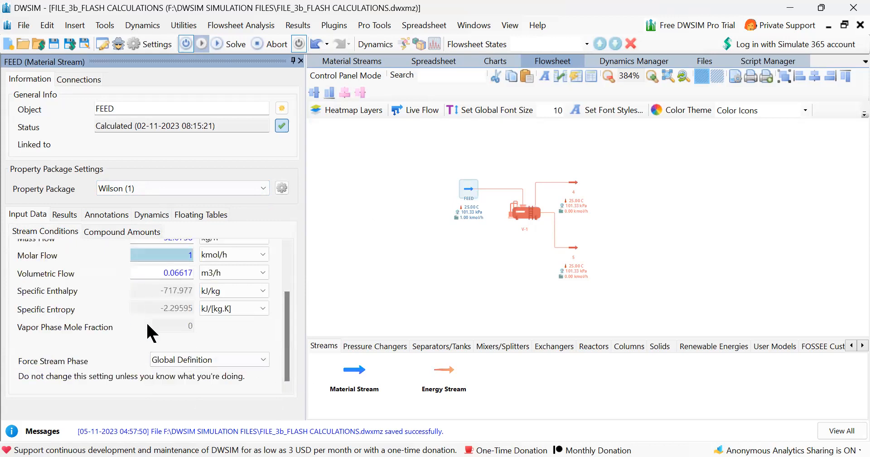
scroll(150, 317, "up", 3)
left_click(225, 253)
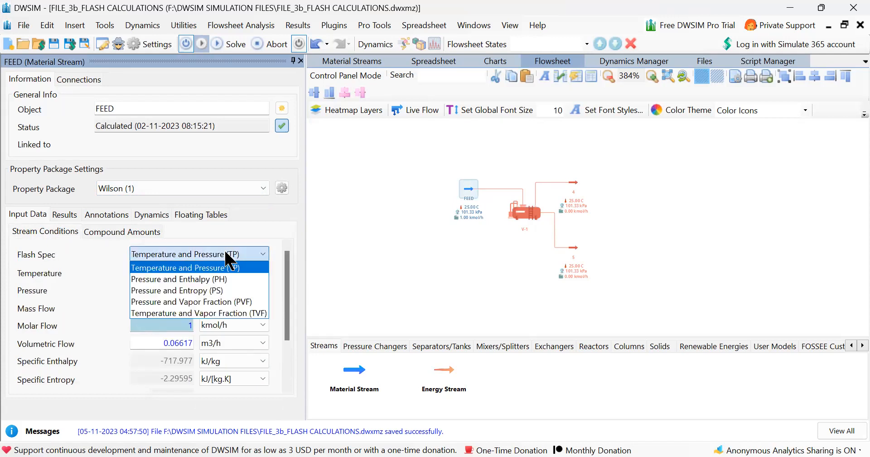
left_click(188, 302)
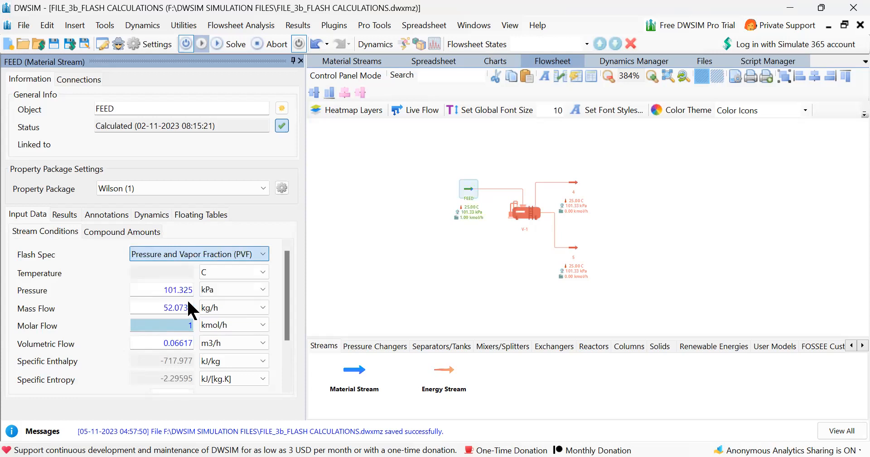
scroll(287, 380, "down", 2)
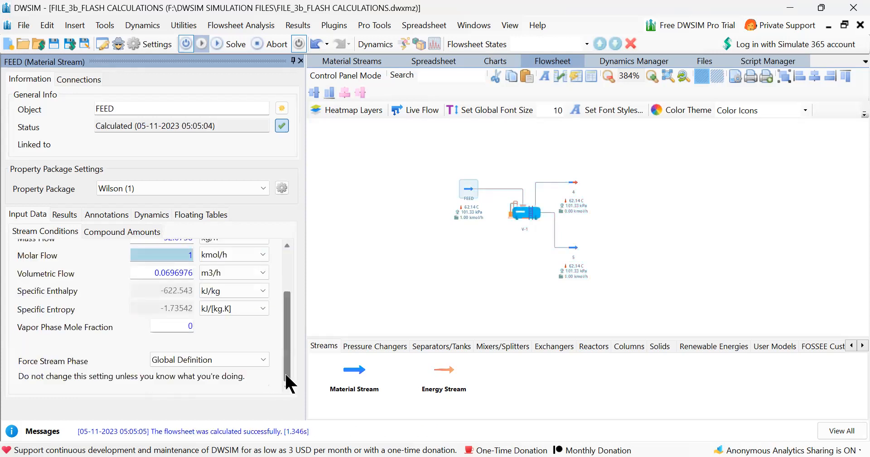
left_click(152, 325)
double_click(152, 326)
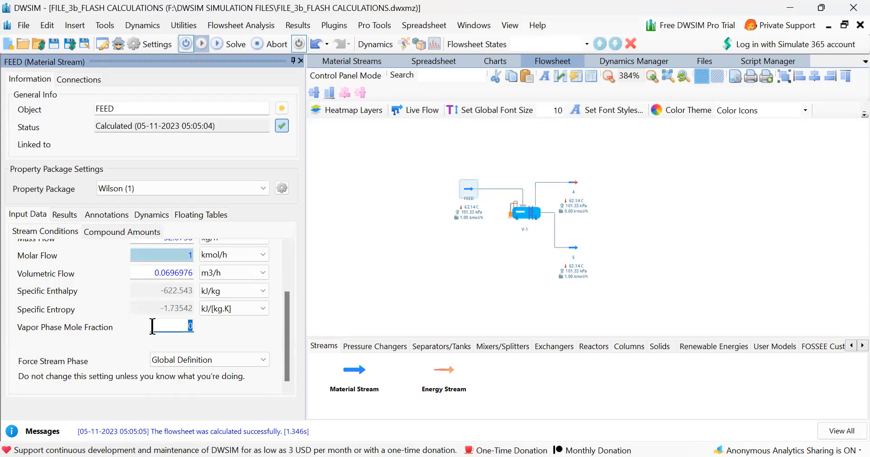
scroll(136, 319, "up", 2)
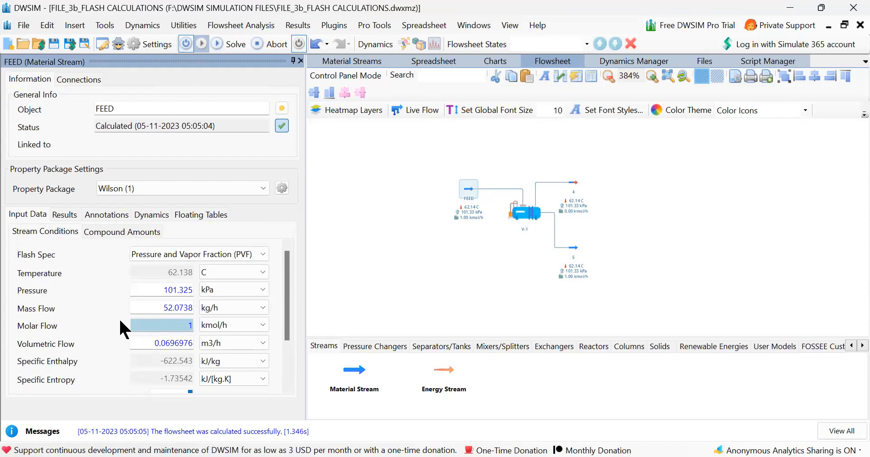
scroll(136, 321, "down", 2)
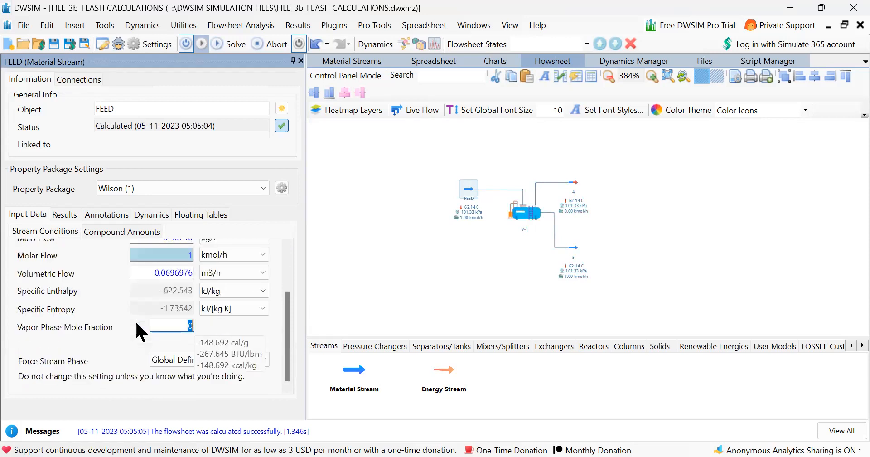
scroll(183, 323, "up", 2)
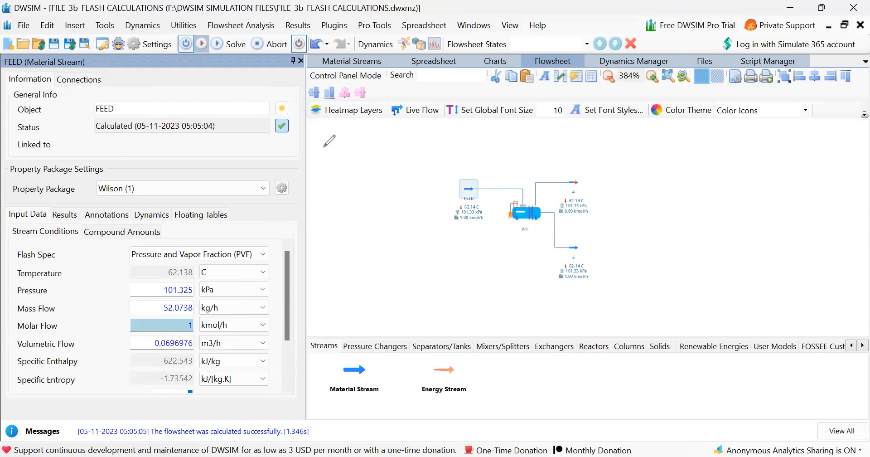
mouse_move(713, 159)
left_mouse_down()
mouse_move(704, 169)
mouse_move(729, 179)
mouse_move(751, 178)
mouse_move(767, 166)
mouse_move(796, 179)
left_mouse_up()
left_click(737, 173)
left_click(776, 162)
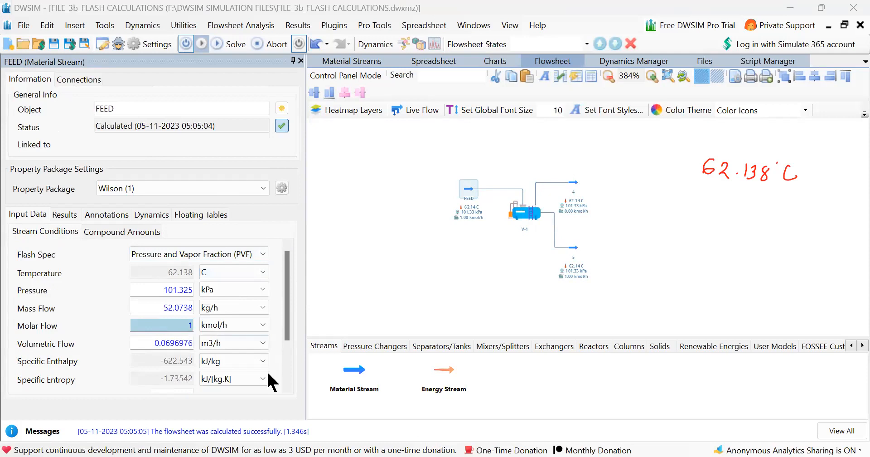
Set the FEED stream's vapor phase mole fraction to 1 and check the calculated temperature
scroll(213, 383, "down", 2)
left_click(180, 324)
key("BackSpace")
type("1")
key("Return")
scroll(287, 253, "up", 3)
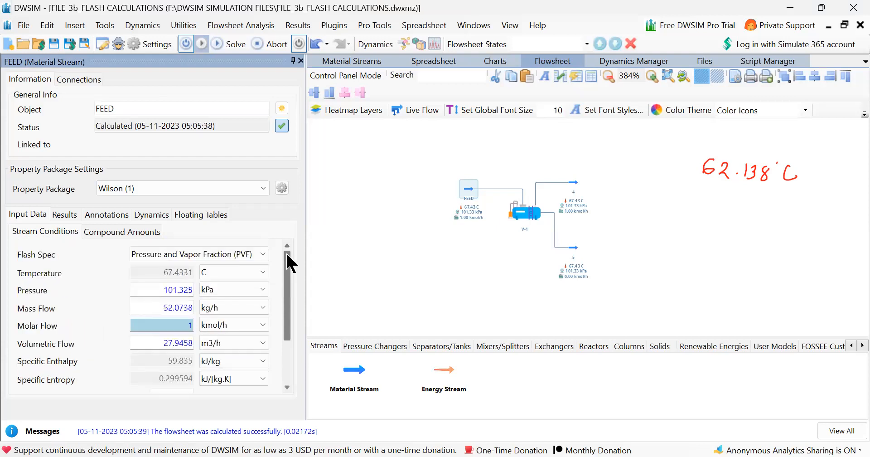
left_click(716, 211)
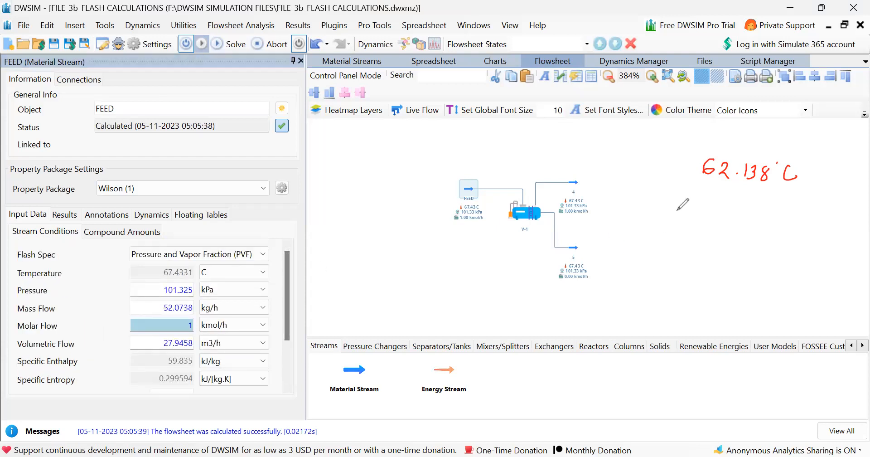
mouse_move(714, 224)
left_mouse_down()
mouse_move(738, 238)
mouse_move(791, 224)
mouse_move(787, 241)
left_mouse_up()
mouse_move(805, 228)
left_mouse_down()
mouse_move(805, 243)
mouse_move(835, 243)
left_mouse_up()
left_click(816, 221)
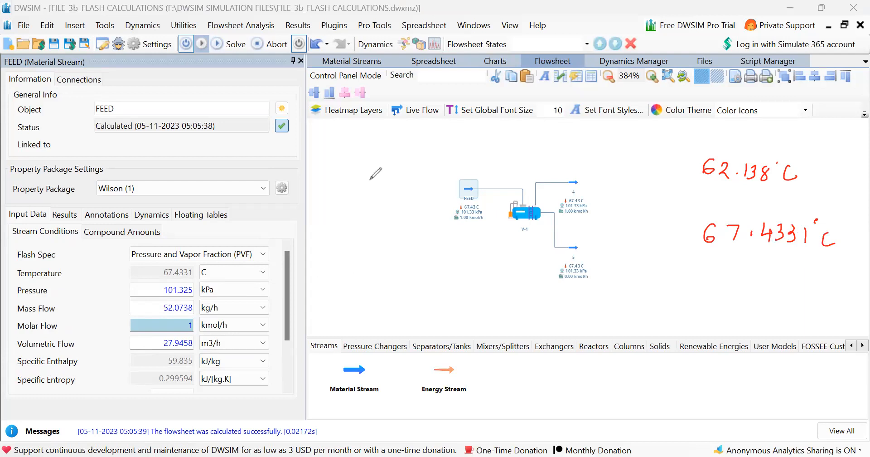
mouse_move(689, 161)
left_mouse_down()
mouse_move(682, 191)
mouse_move(695, 240)
left_mouse_up()
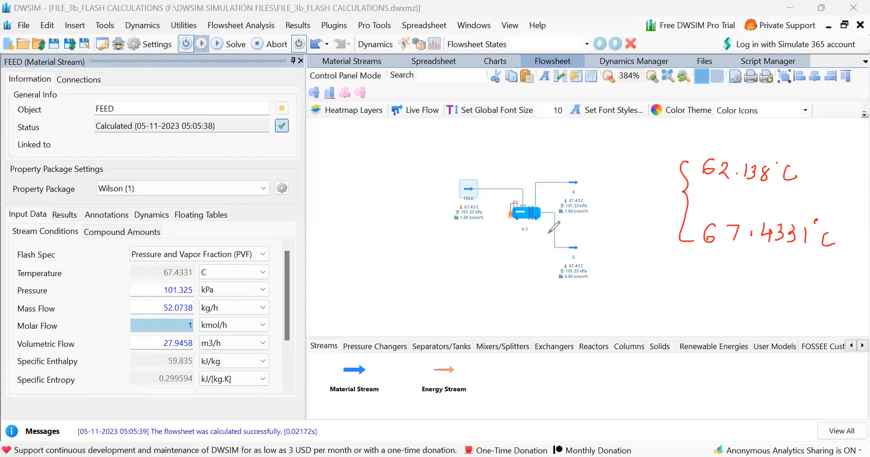
Switch the FEED stream's flash specification to Temperature and Pressure (TP) and set its temperature to 64 °C
left_click(189, 252)
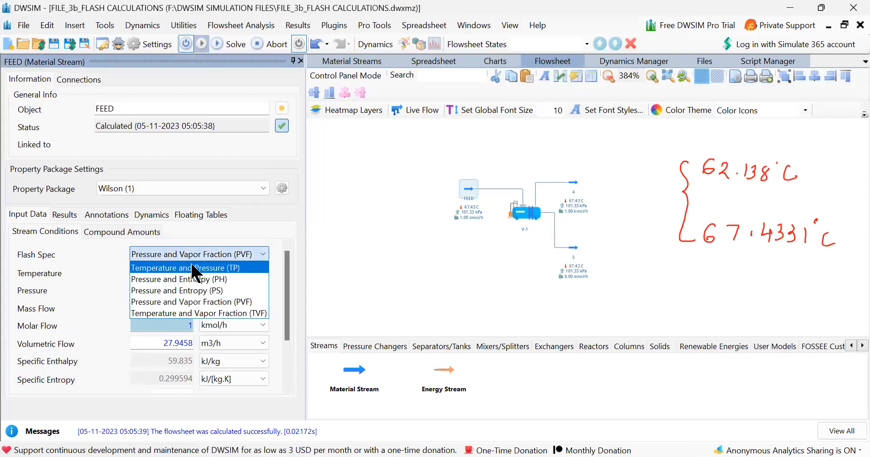
left_click(192, 268)
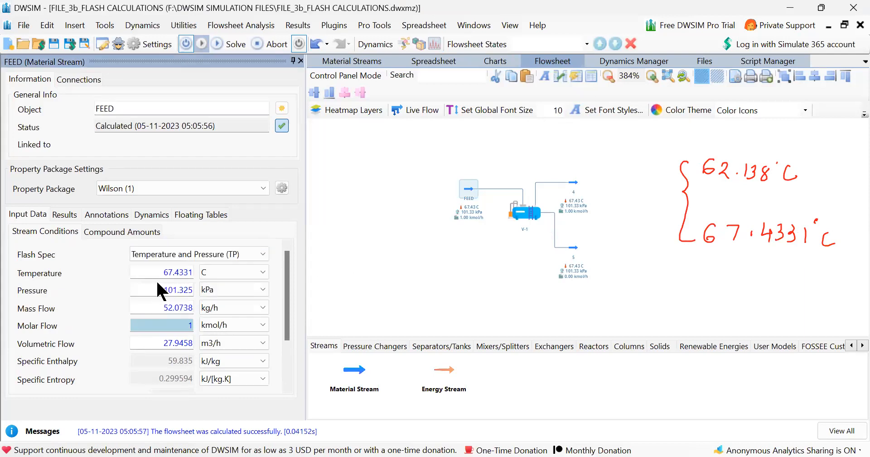
left_click(160, 272)
key("Delete")
key("Delete")
key("Delete")
key("Delete")
key("Delete")
key("Delete")
key("Delete")
type("64")
key("Return")
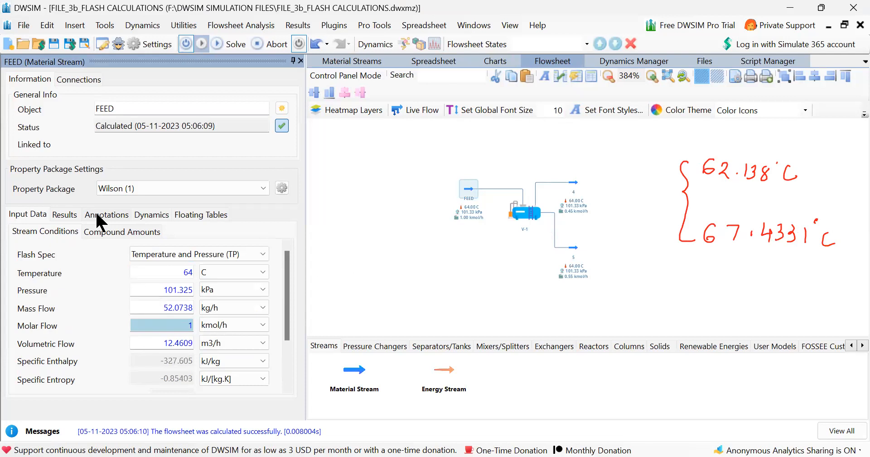
Check the FEED stream's vapor phase mole fraction and inspect the conditions of all streams on the flowsheet
scroll(286, 371, "down", 3)
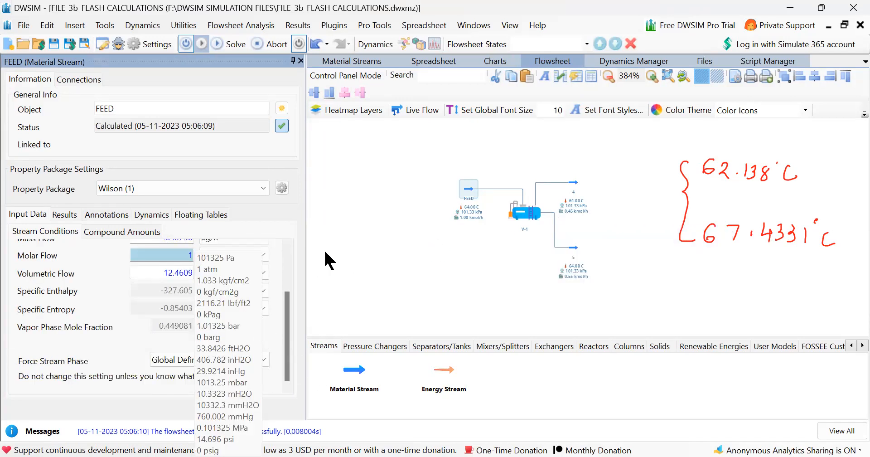
left_click(50, 76)
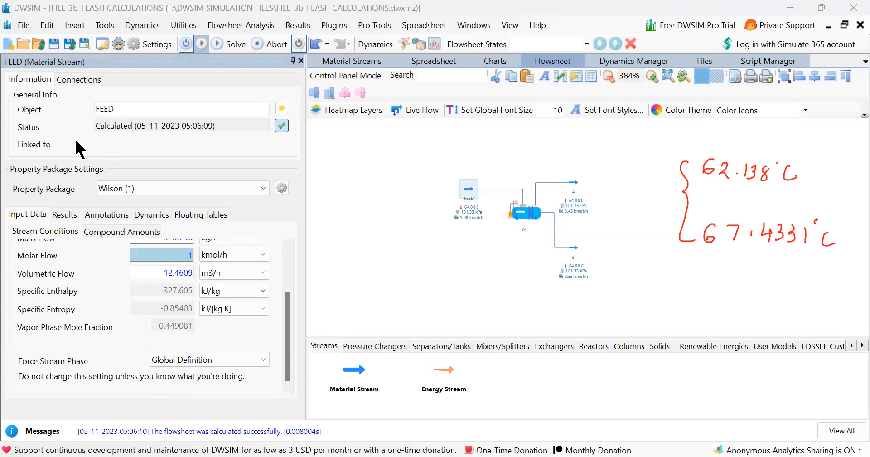
left_click(299, 61)
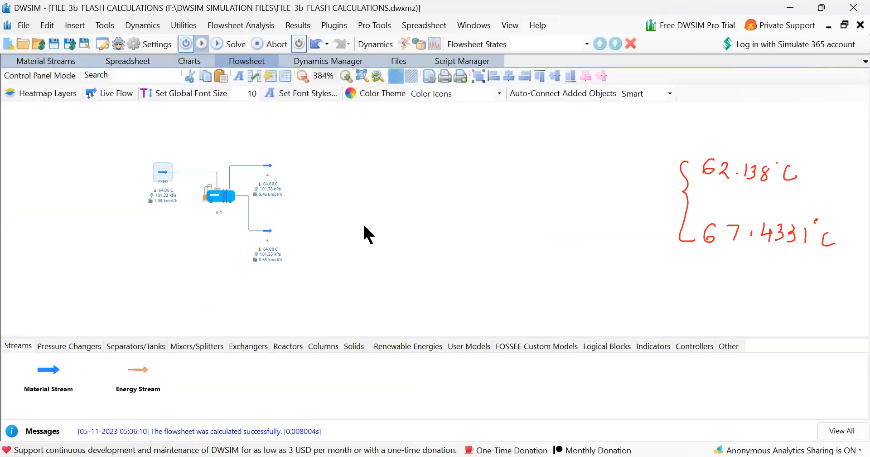
left_click_drag(363, 225, 716, 251)
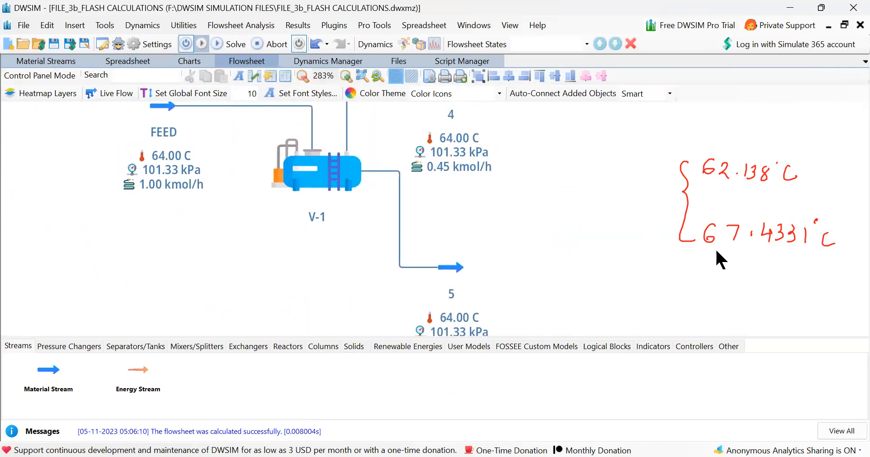
scroll(585, 225, "down", 4)
scroll(585, 224, "up", 2)
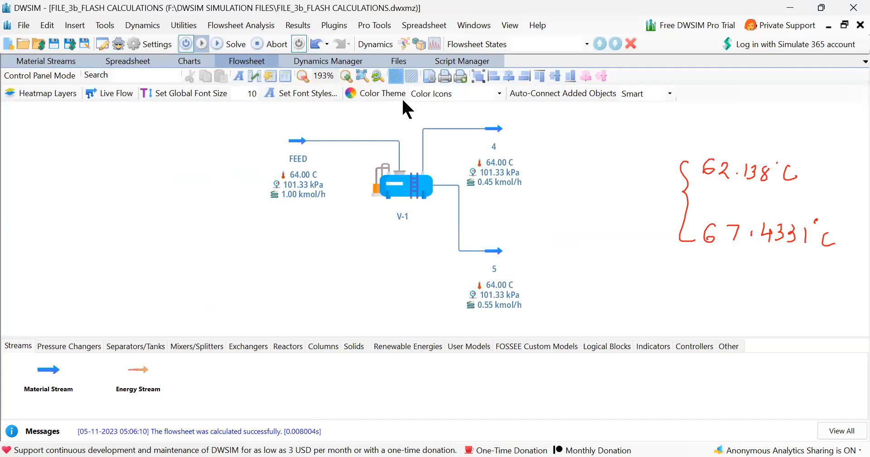
Try overriding the separation temperature of gas-liquid separator V-1 with 64 °C
mouse_move(400, 188)
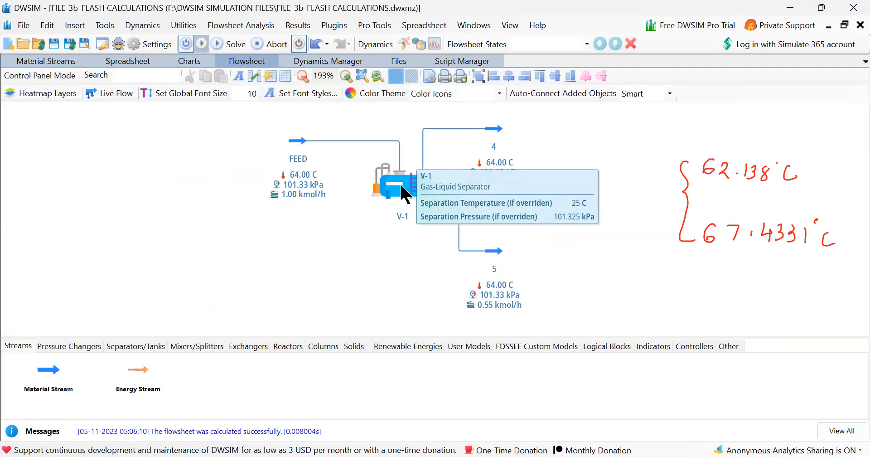
double_click(405, 193)
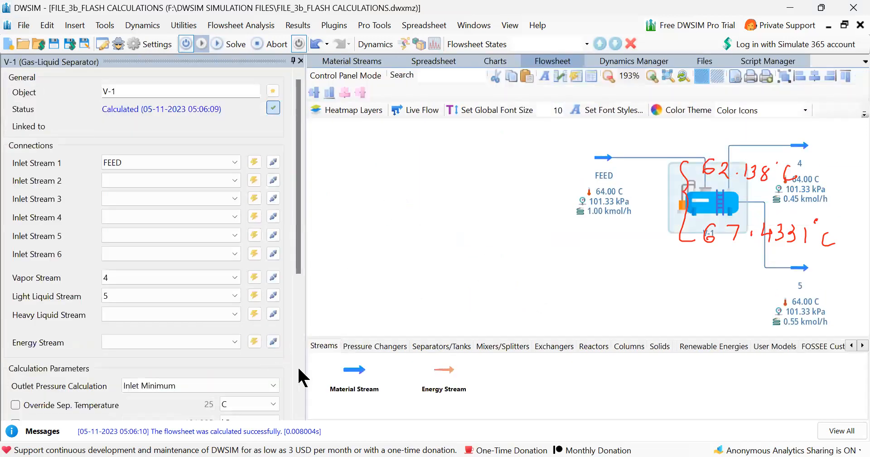
left_click(301, 376)
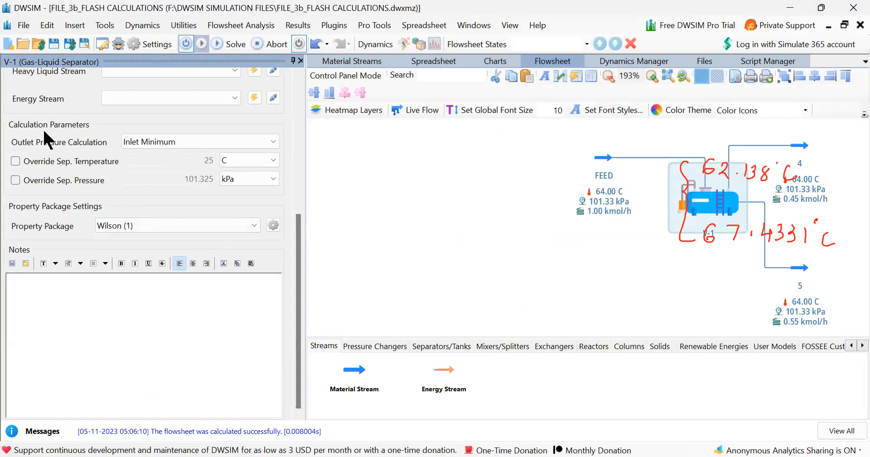
left_click(46, 159)
left_click(155, 157)
key("Delete")
key("Delete")
type("64")
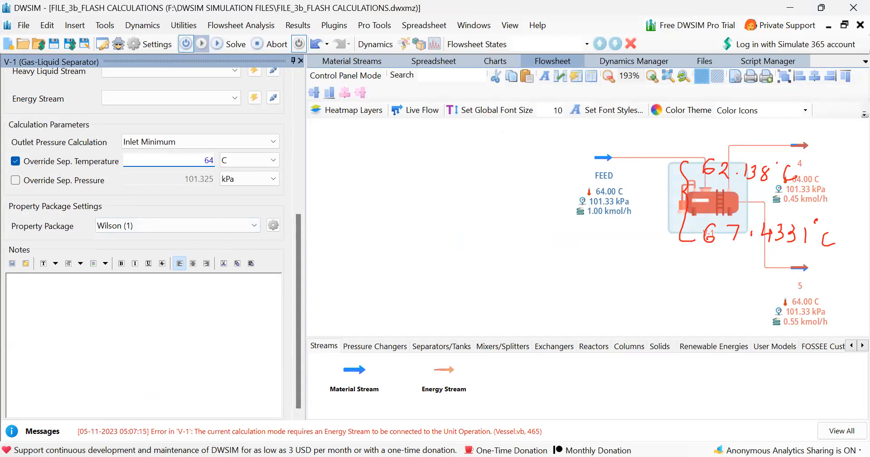
left_click(81, 164)
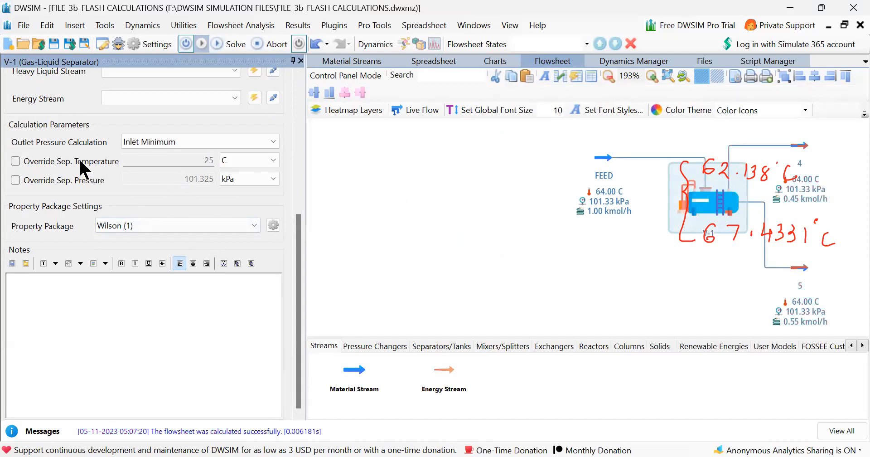
Enter 64 °C as V-1's separation temperature override, turn the override off again and close the separator's editor
left_click(80, 161)
left_click(161, 157)
key("Delete")
key("Delete")
type("64")
key("Return")
left_click(81, 162)
left_click(299, 61)
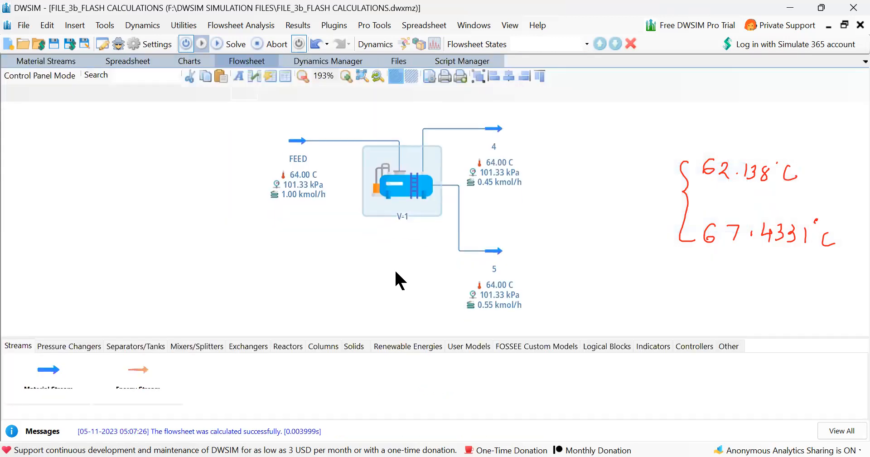
Switch the FEED stream's flash specification to Pressure and Vapor Fraction (PVF)
mouse_move(414, 192)
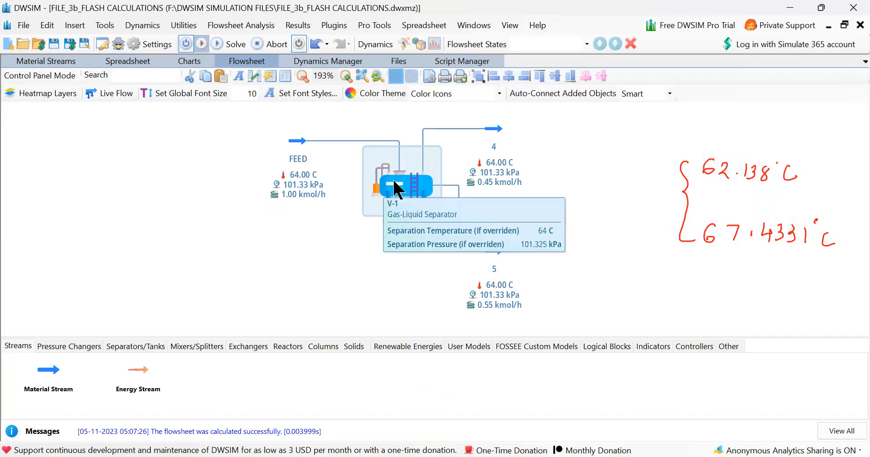
mouse_move(293, 141)
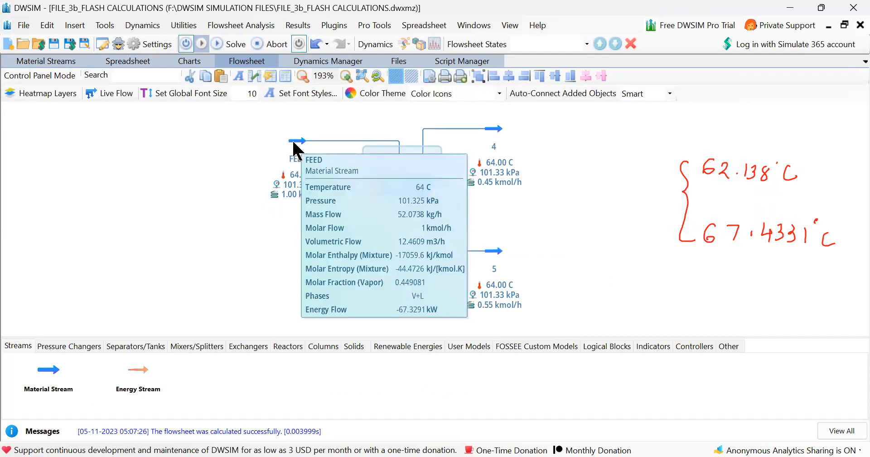
mouse_move(405, 199)
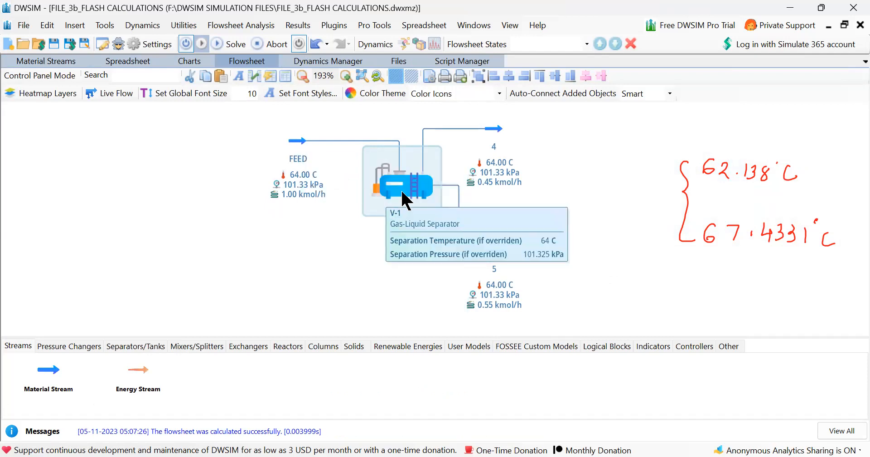
double_click(297, 142)
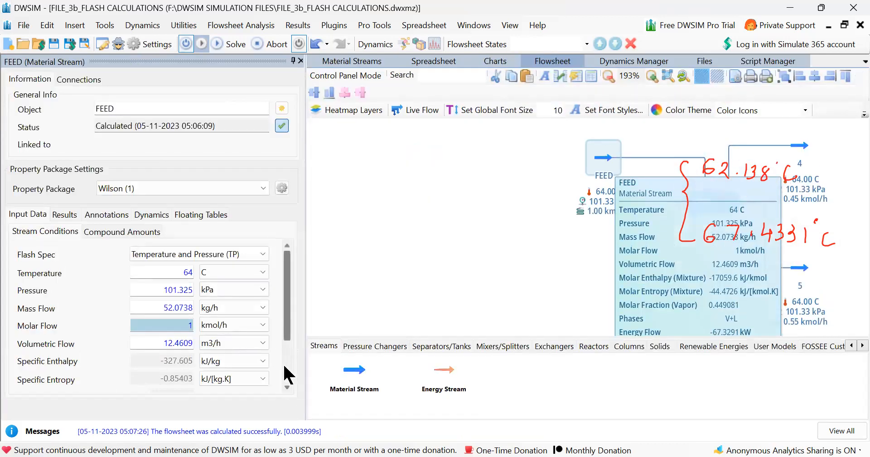
left_click(284, 366)
left_click(285, 258)
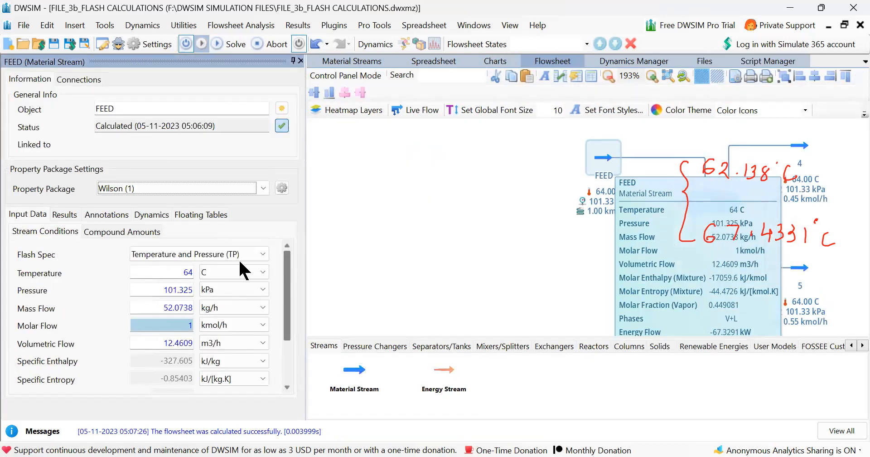
left_click(208, 255)
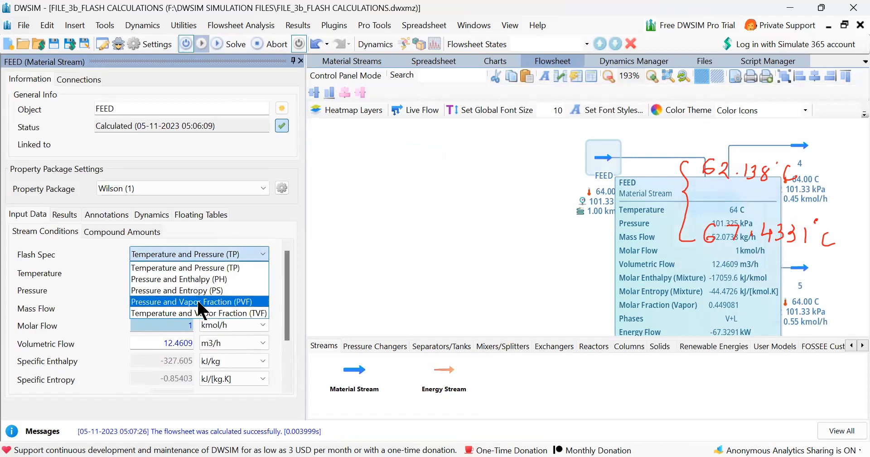
left_click(196, 298)
Set the FEED stream's vapor phase mole fraction to 0 and bring the whole flowsheet into view
left_click(285, 375)
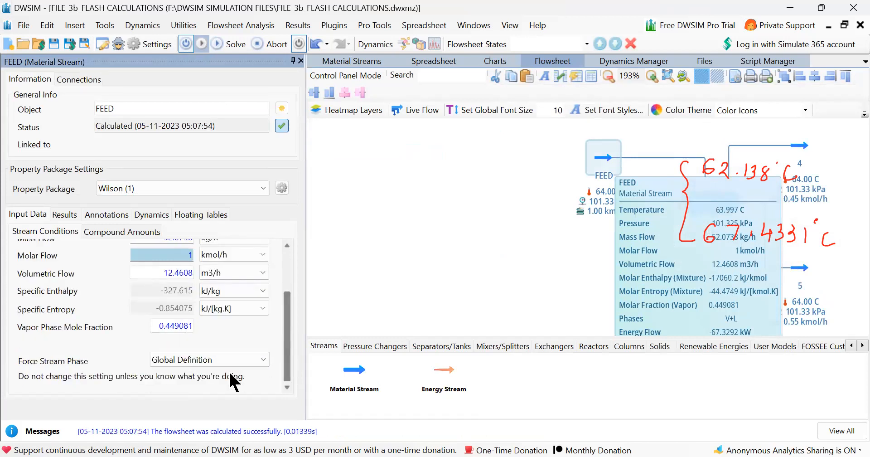
left_click(151, 326)
key("ctrl+a")
key("BackSpace")
type("0")
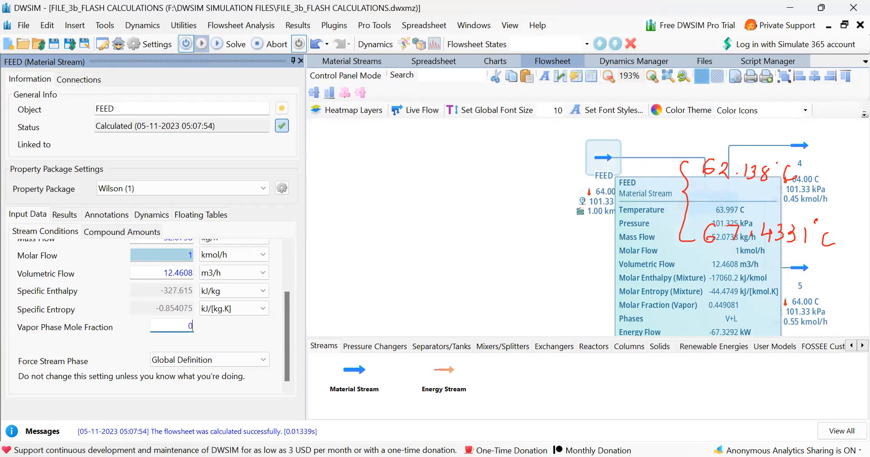
key("Return")
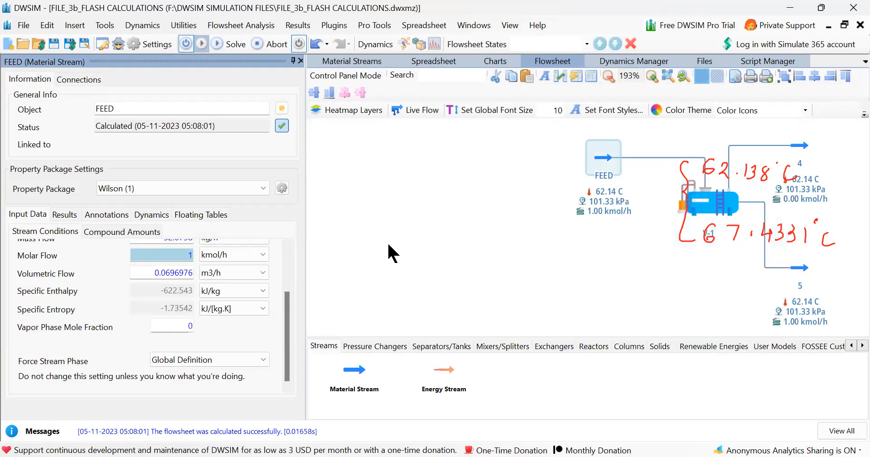
mouse_move(620, 266)
left_mouse_down()
mouse_move(476, 284)
mouse_move(404, 269)
mouse_move(408, 277)
left_mouse_up()
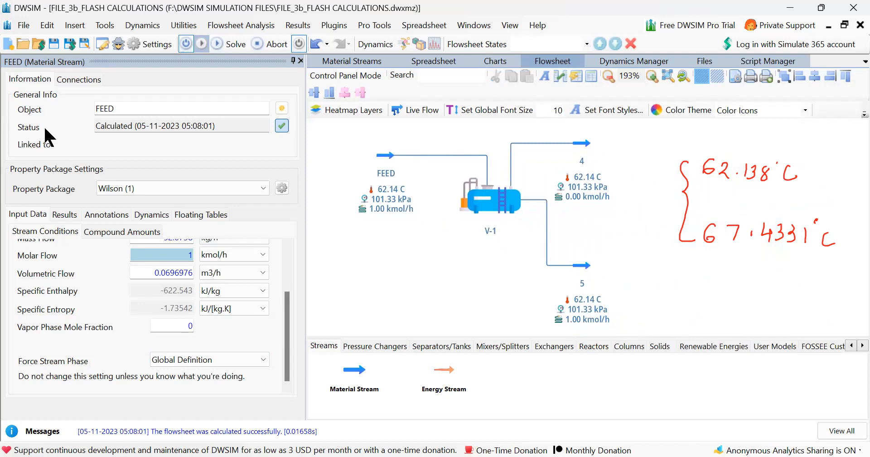
mouse_move(353, 224)
left_mouse_down()
mouse_move(407, 220)
mouse_move(486, 279)
mouse_move(540, 297)
mouse_move(529, 303)
left_mouse_up()
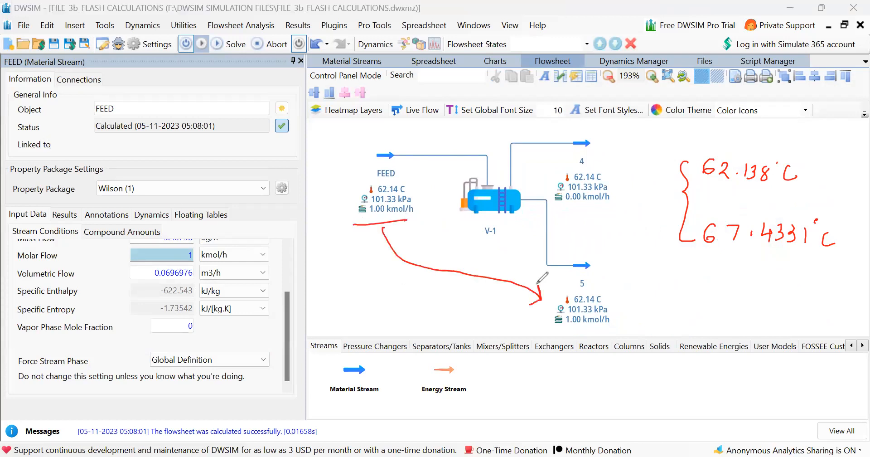
left_click_drag(639, 167, 643, 203)
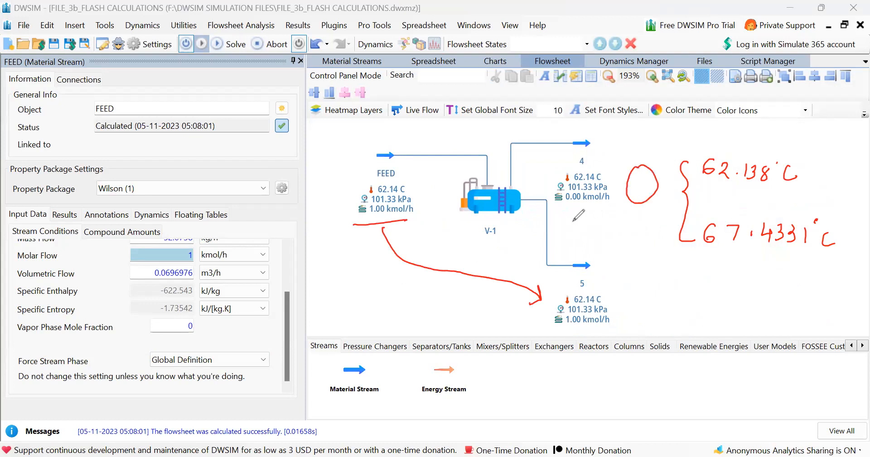
left_click_drag(567, 209, 622, 207)
mouse_move(511, 168)
left_mouse_down()
mouse_move(474, 172)
mouse_move(529, 230)
mouse_move(507, 168)
left_mouse_up()
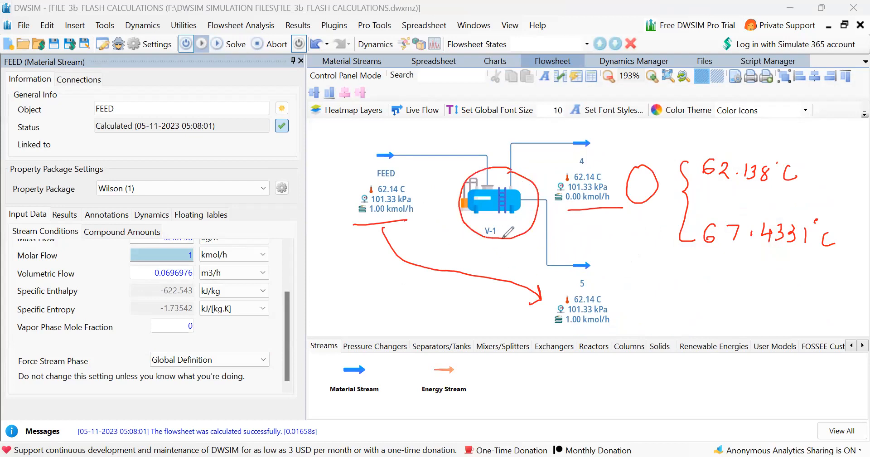
mouse_move(373, 219)
left_mouse_down()
mouse_move(419, 215)
mouse_move(555, 172)
mouse_move(547, 161)
mouse_move(554, 173)
left_mouse_up()
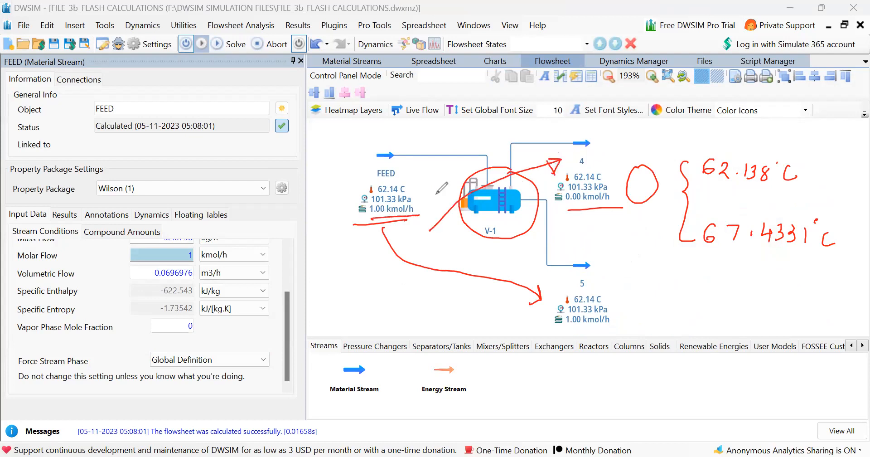